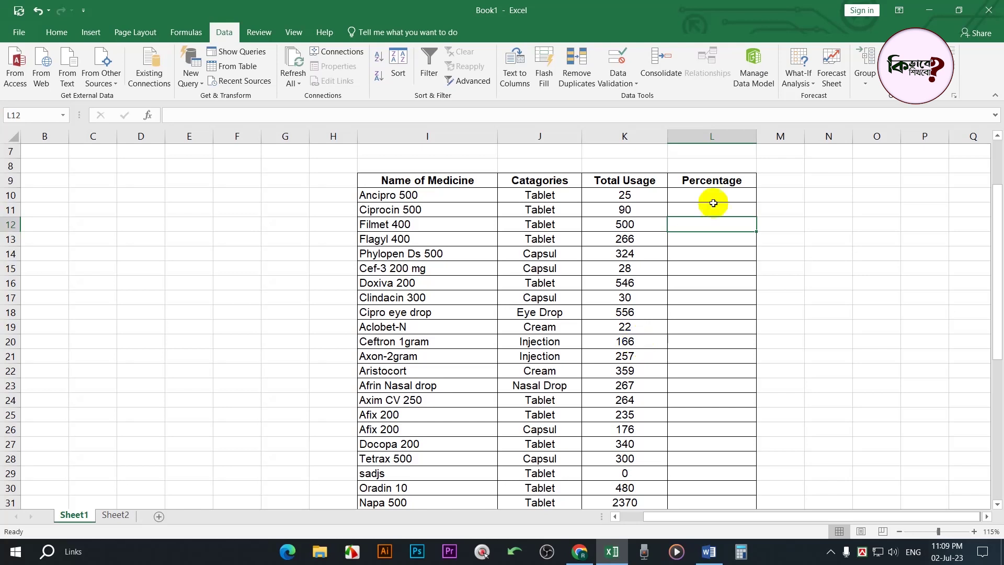
Check the formula behind the 10118 Total Usage total.
scroll(593, 270, "down", 1)
scroll(592, 270, "down", 4)
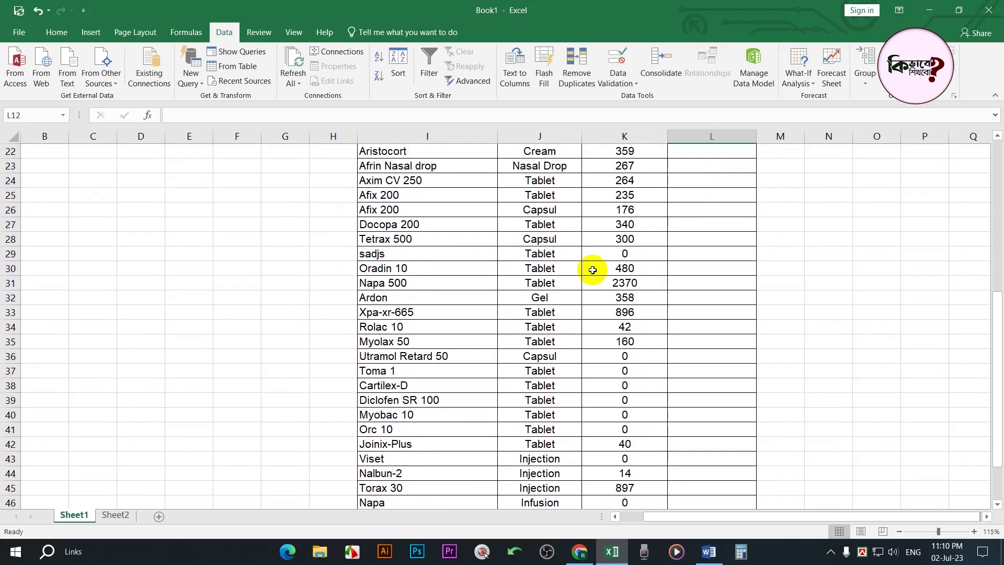
scroll(591, 283, "down", 4)
scroll(591, 290, "down", 2)
scroll(539, 320, "up", 2)
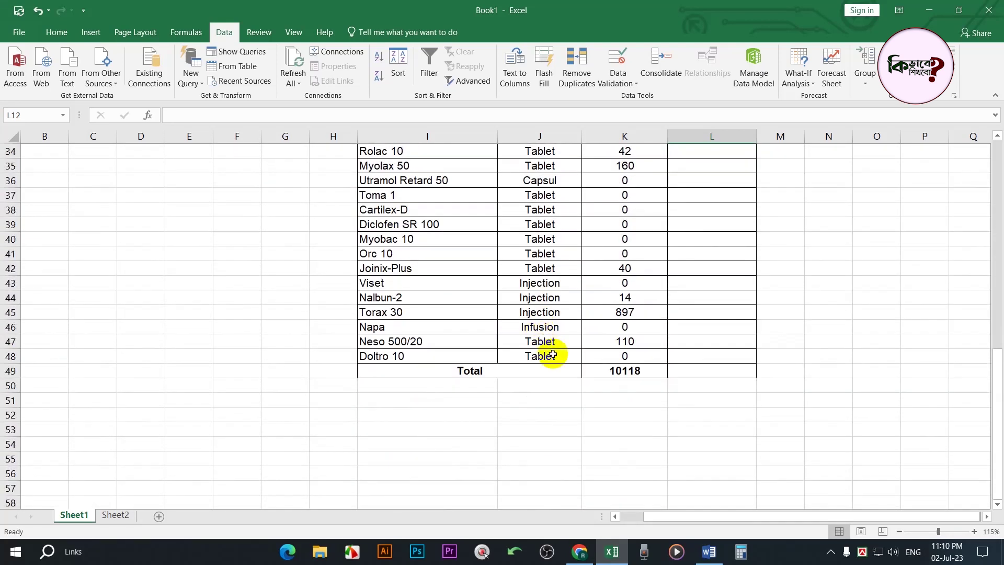
scroll(634, 376, "up", 1)
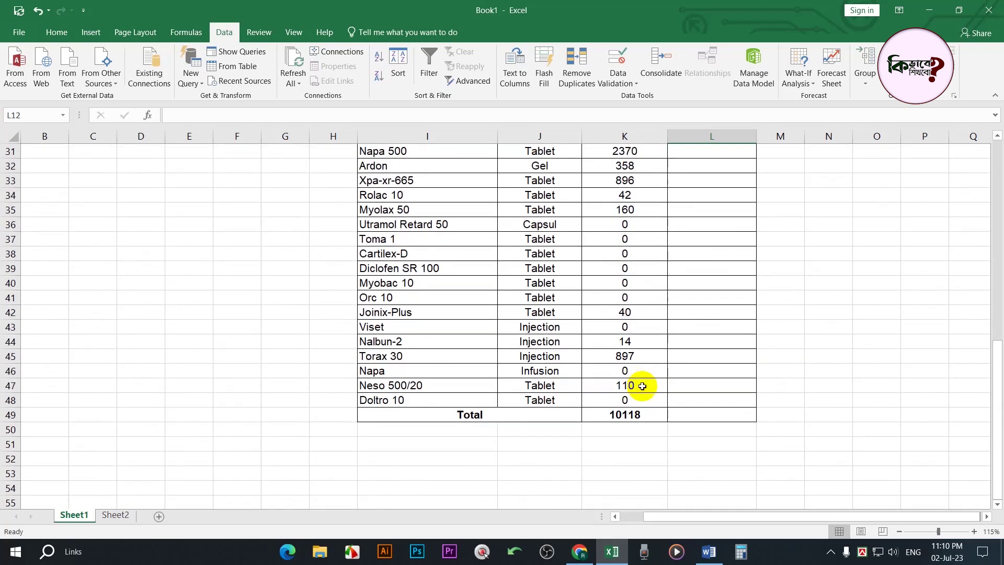
scroll(637, 384, "up", 1)
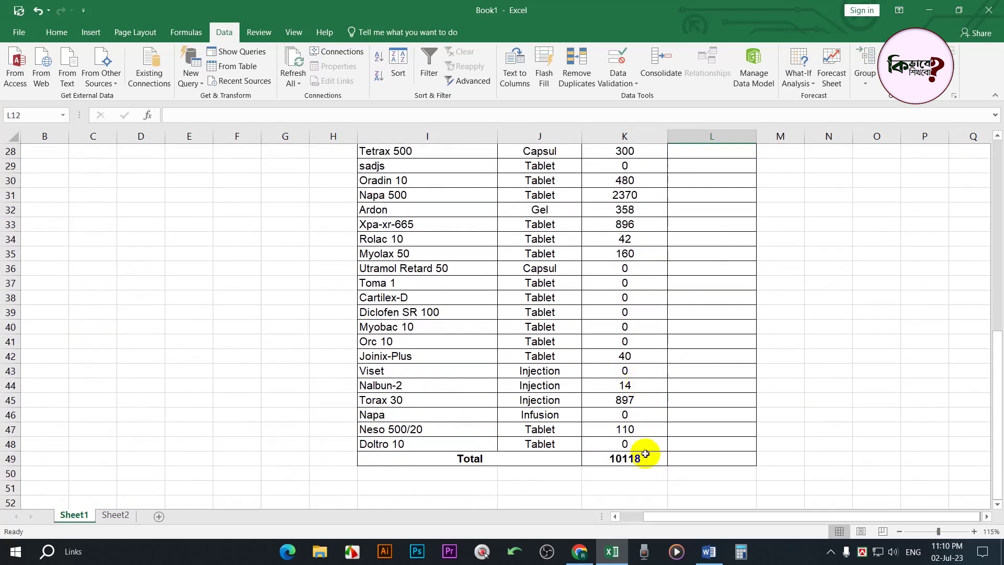
left_click(642, 459)
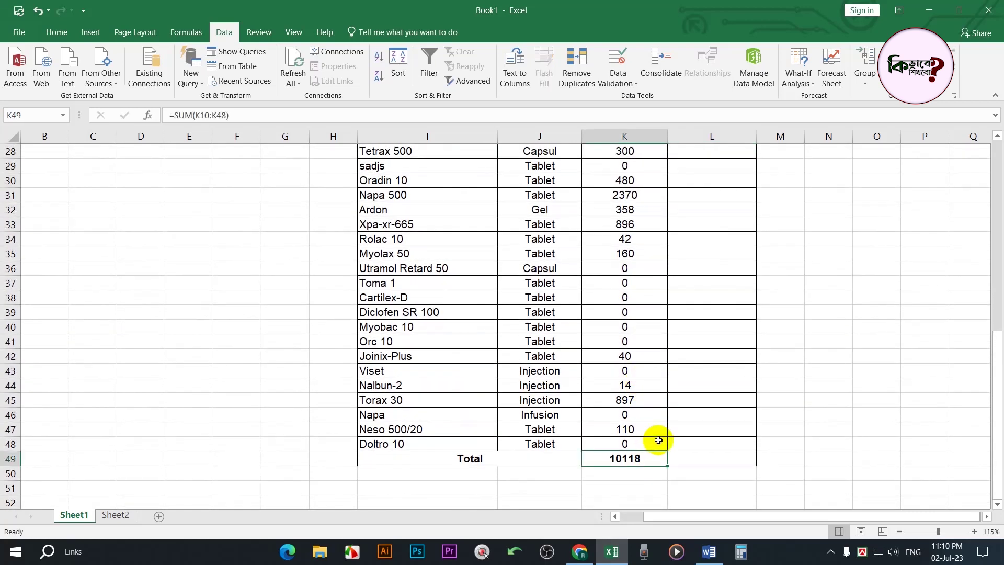
scroll(664, 438, "up", 3)
scroll(670, 426, "up", 3)
scroll(675, 410, "up", 3)
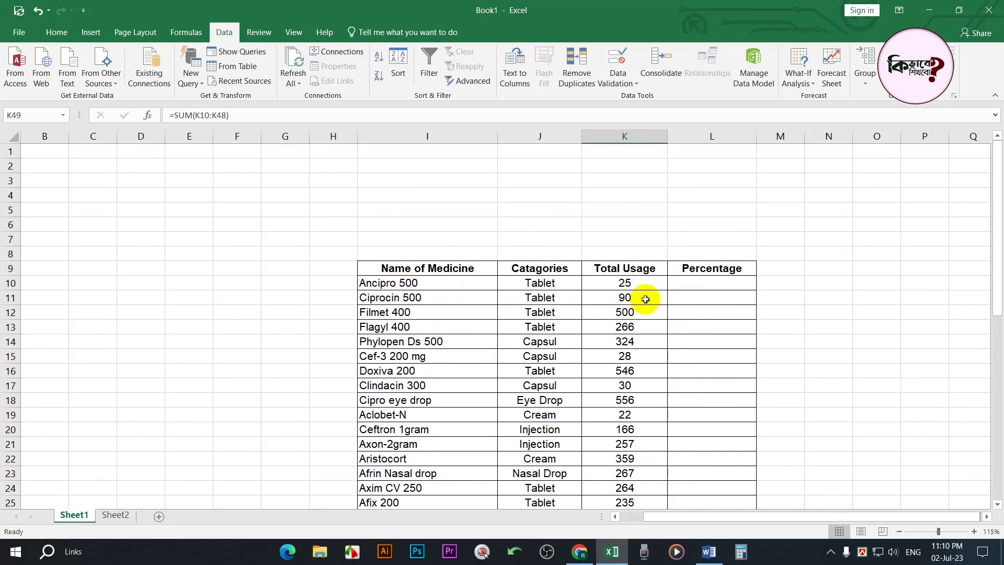
Enter =K10/K49 in L10 for Ancipro 500's 0.25% share, then delete it.
left_click(683, 281)
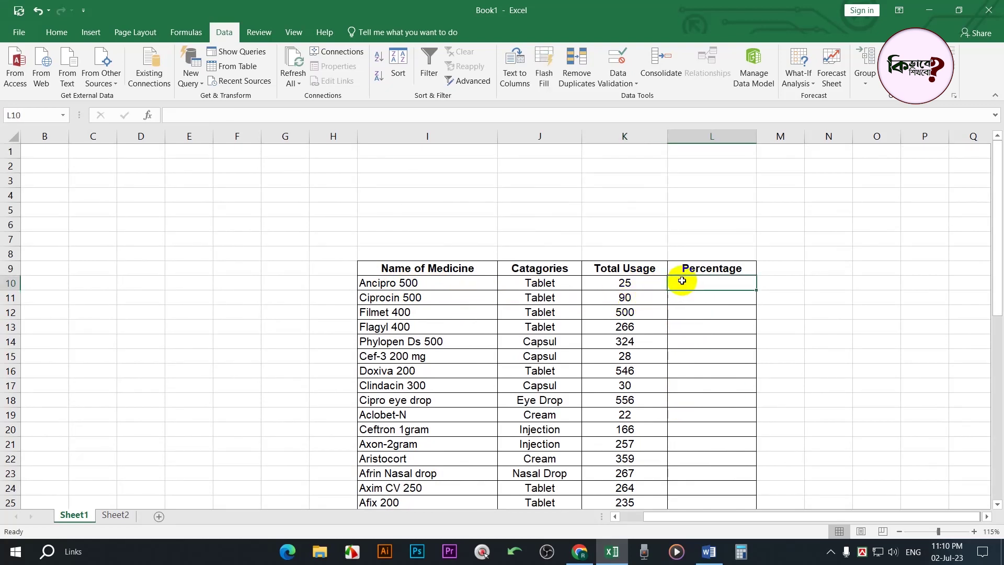
type("=")
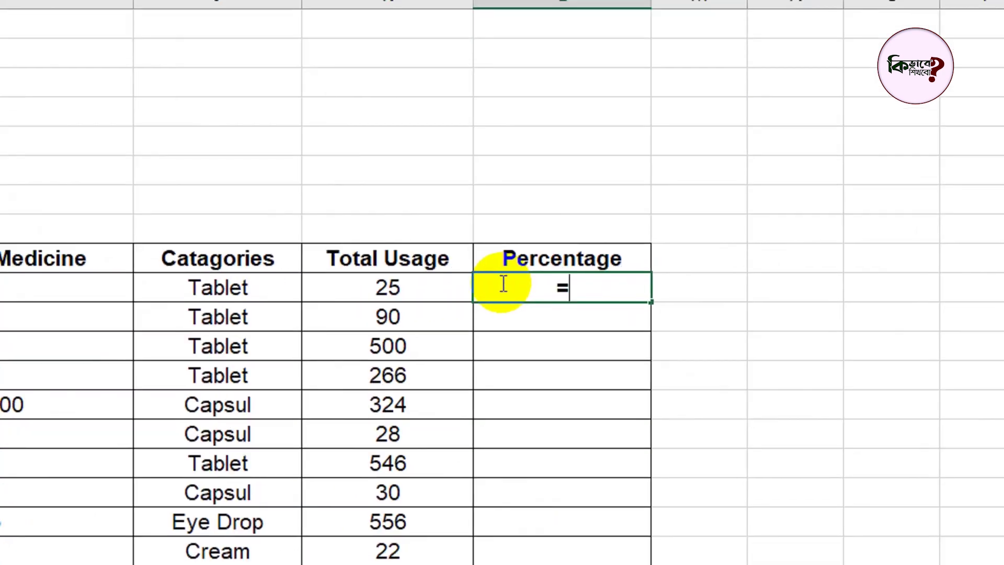
left_click(415, 293)
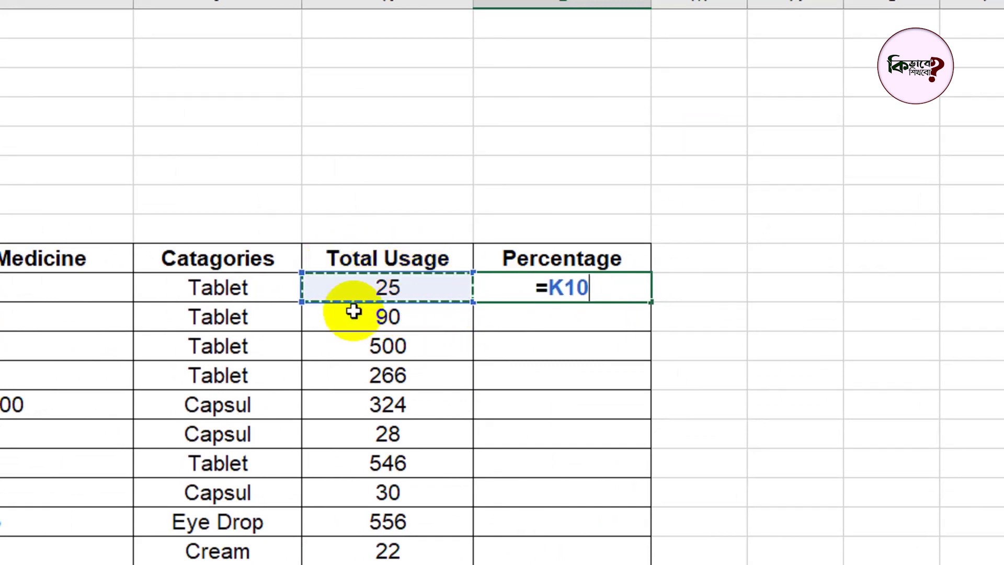
type("/")
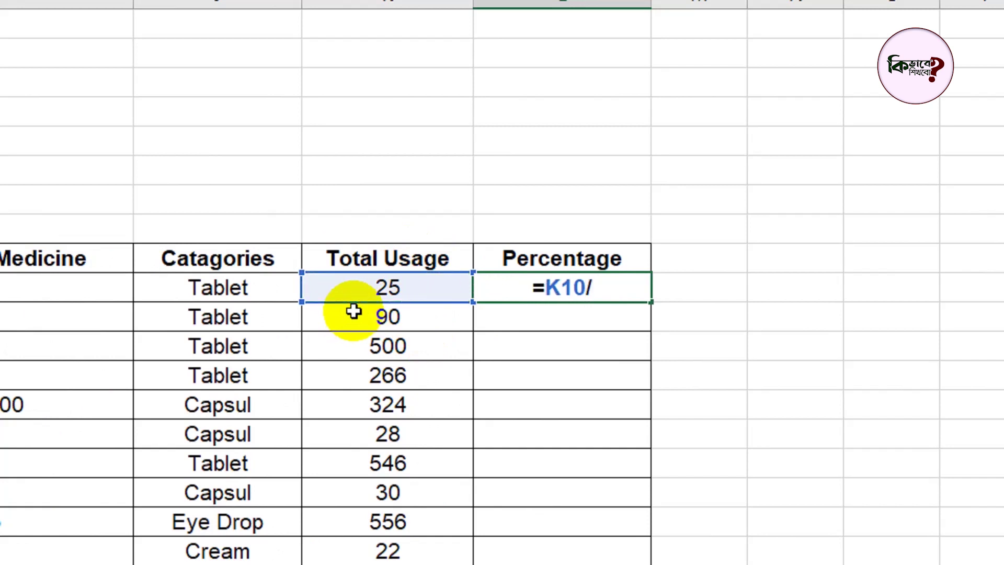
scroll(349, 309, "down", 3)
scroll(355, 388, "down", 5)
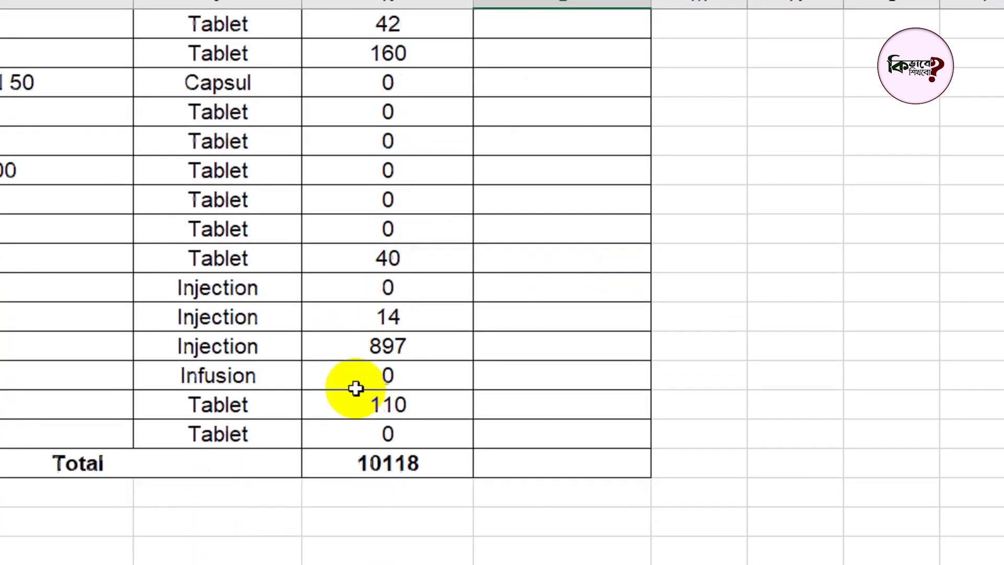
scroll(356, 388, "down", 3)
left_click(402, 212)
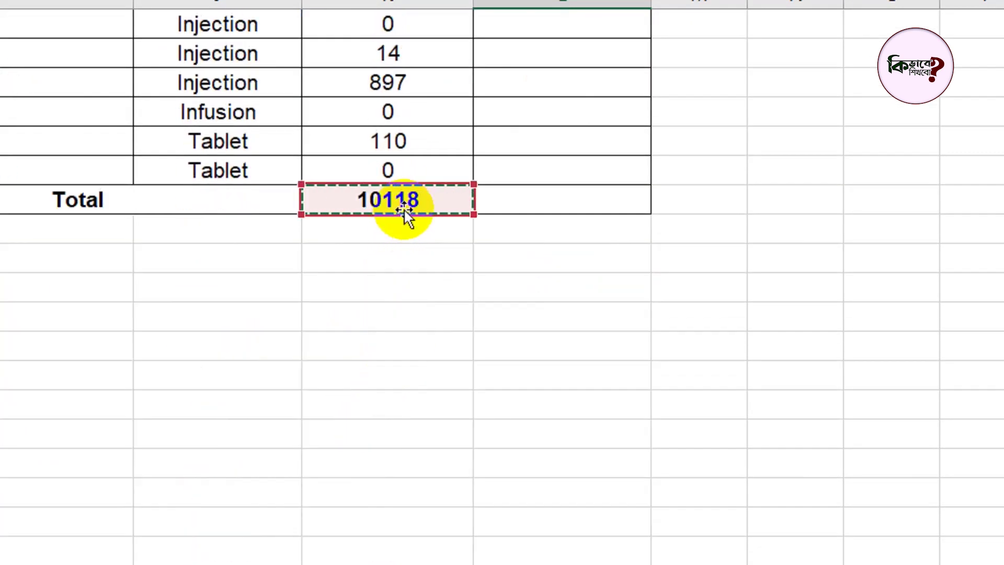
key("Return")
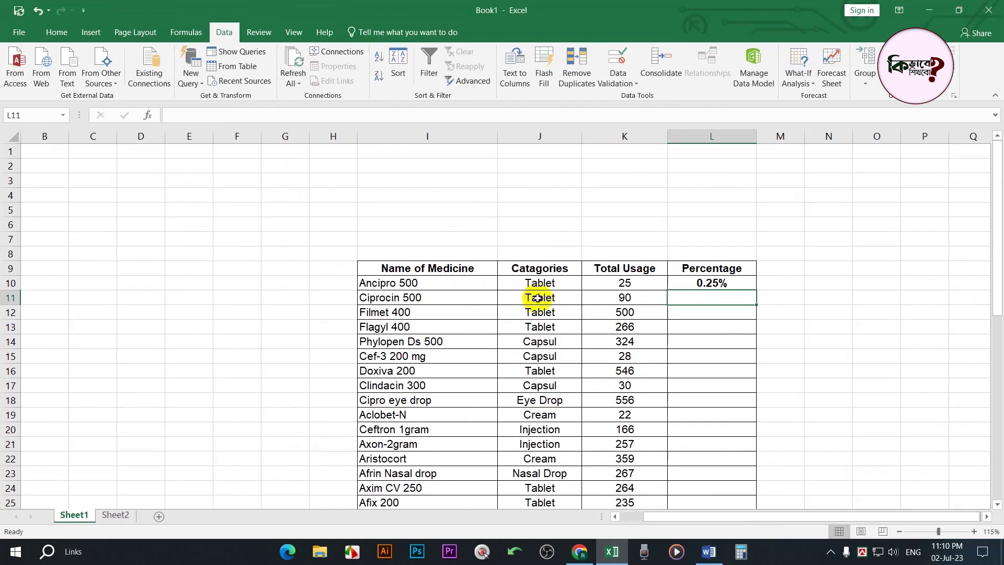
left_click(717, 285)
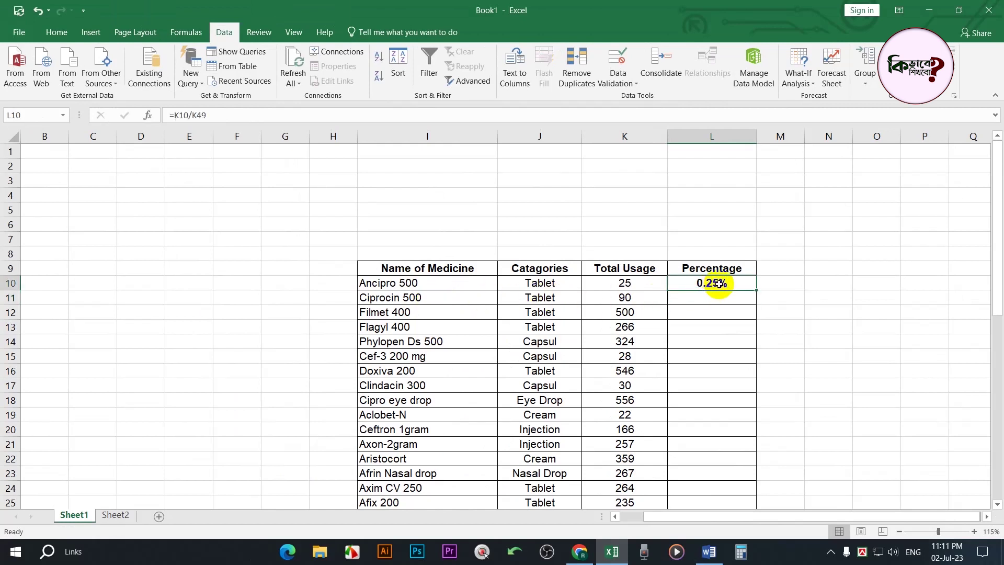
key("Delete")
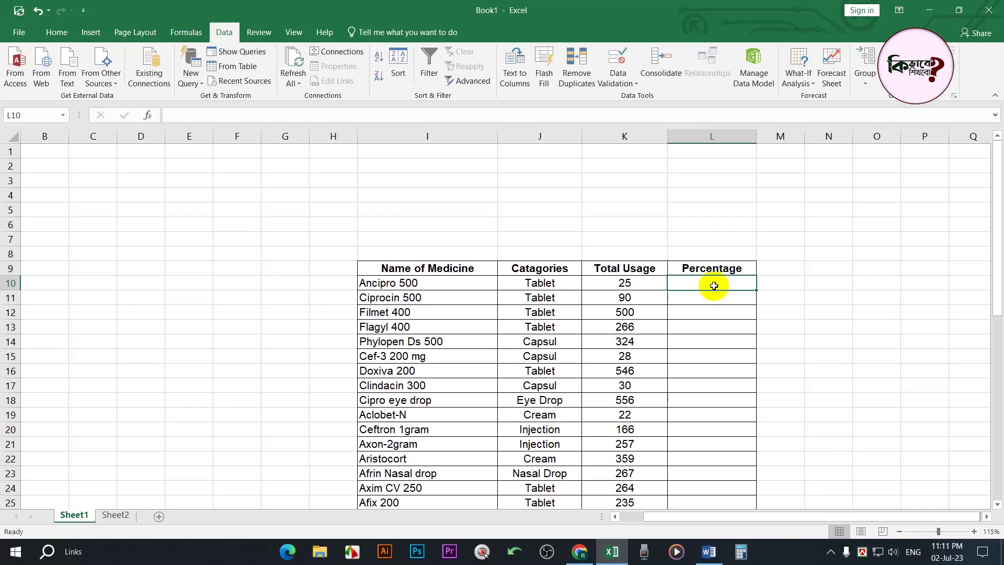
Select the Total Usage values K10:K48 above the 10118 total.
scroll(709, 314, "down", 3)
scroll(712, 344, "down", 9)
scroll(713, 347, "up", 3)
scroll(712, 343, "up", 5)
scroll(713, 338, "up", 4)
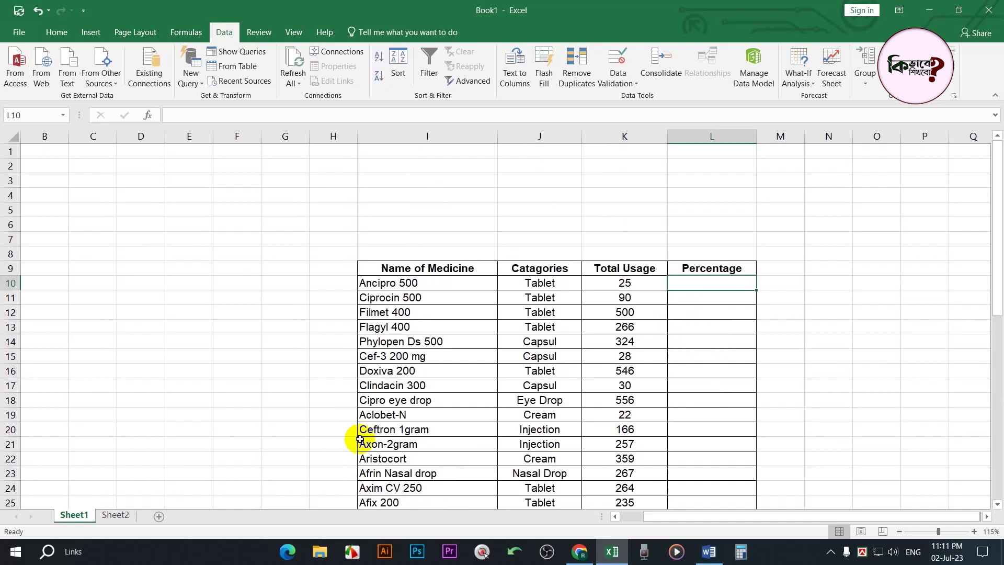
mouse_move(640, 284)
left_mouse_down()
mouse_move(618, 541)
mouse_move(625, 450)
left_mouse_up()
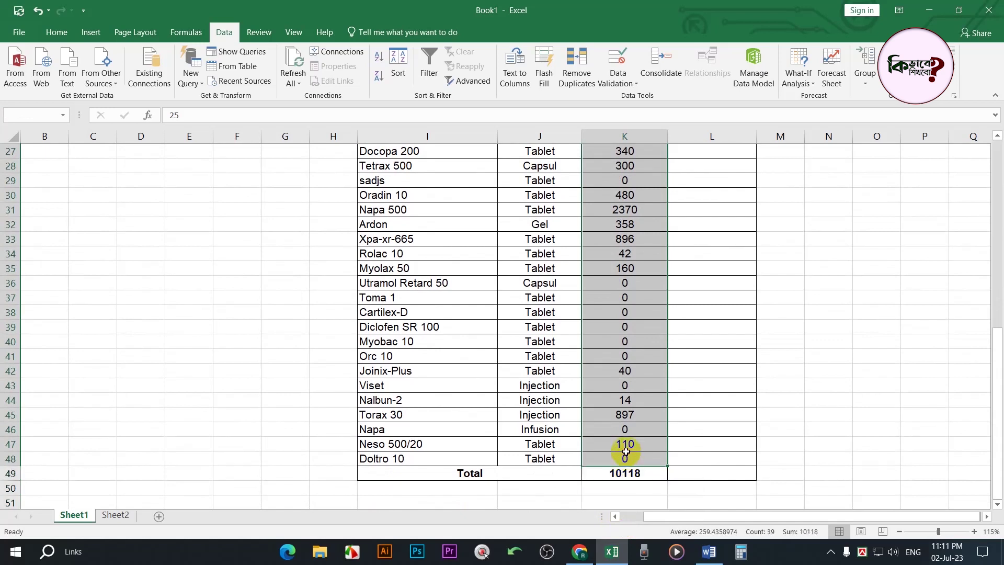
Bring up Quick Analysis Totals for K10:K48, scrolled to the % Total option.
right_click(619, 273)
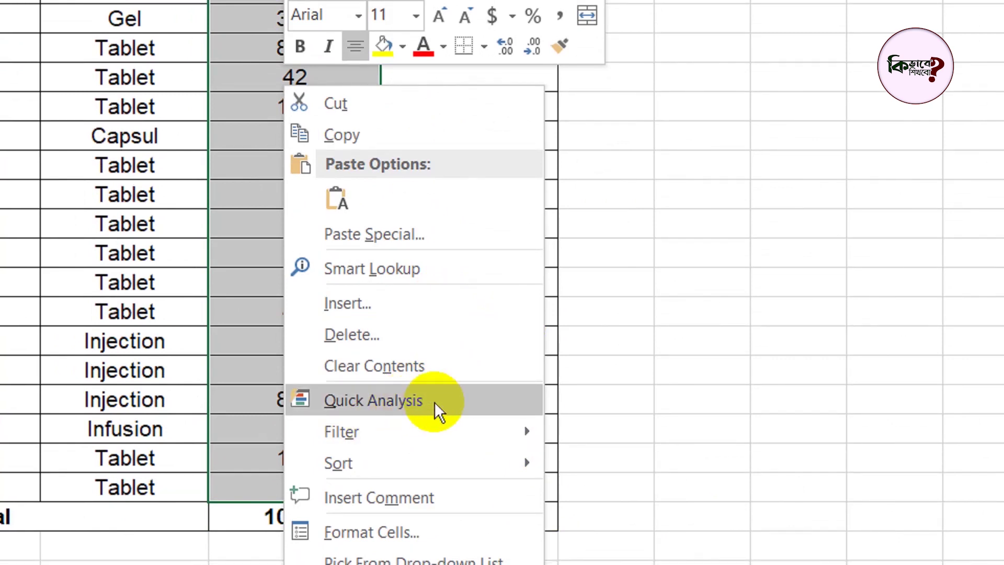
left_click(435, 402)
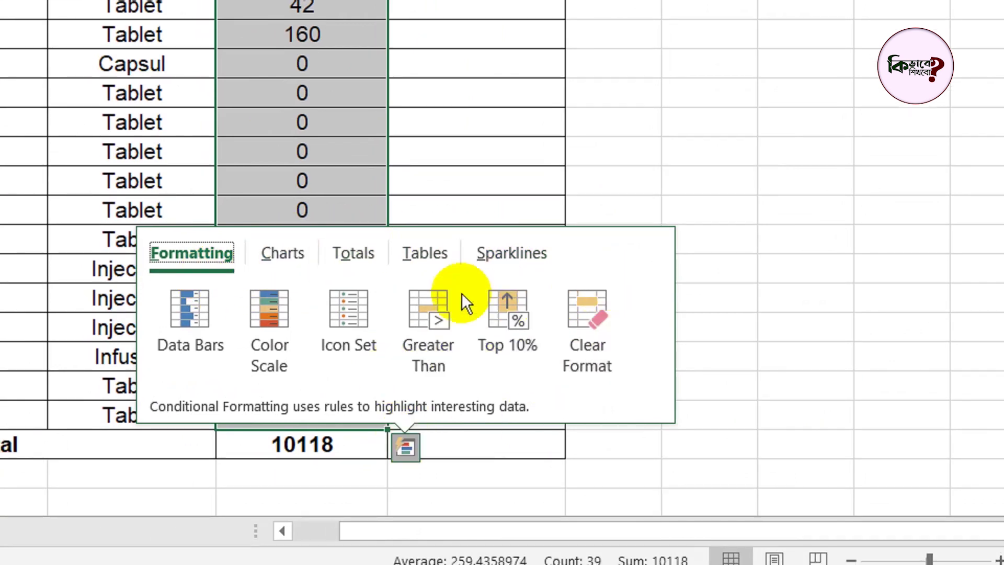
left_click(370, 261)
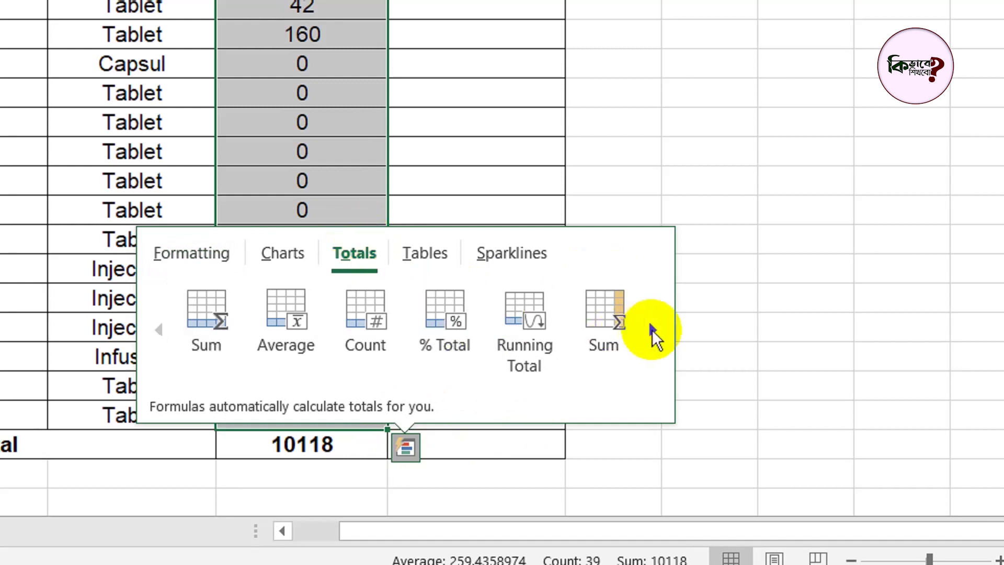
left_click(653, 331)
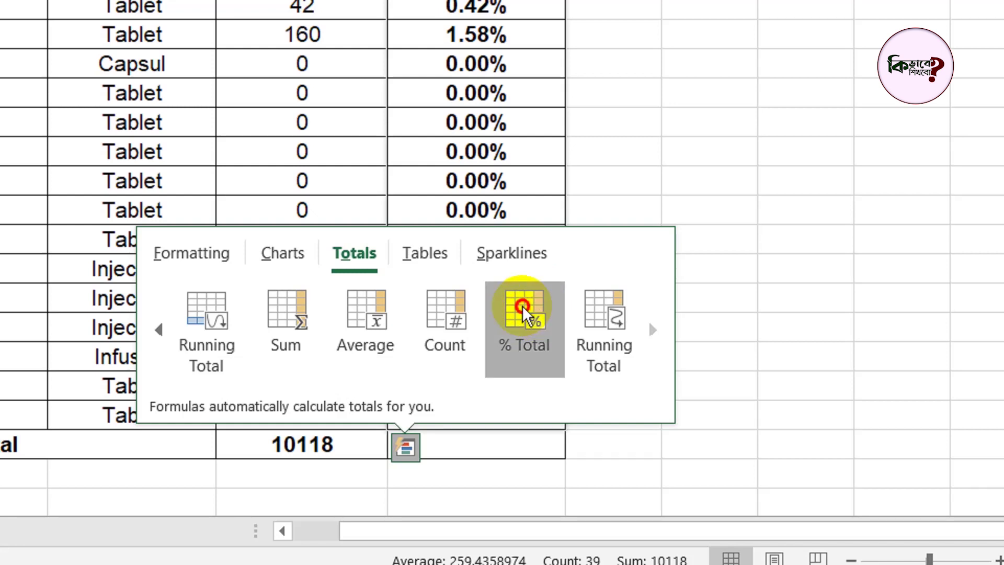
Apply % Total so the Percentage column shows each medicine's share, e.g. 0.25%.
left_click(524, 309)
scroll(737, 356, "up", 6)
scroll(715, 260, "up", 3)
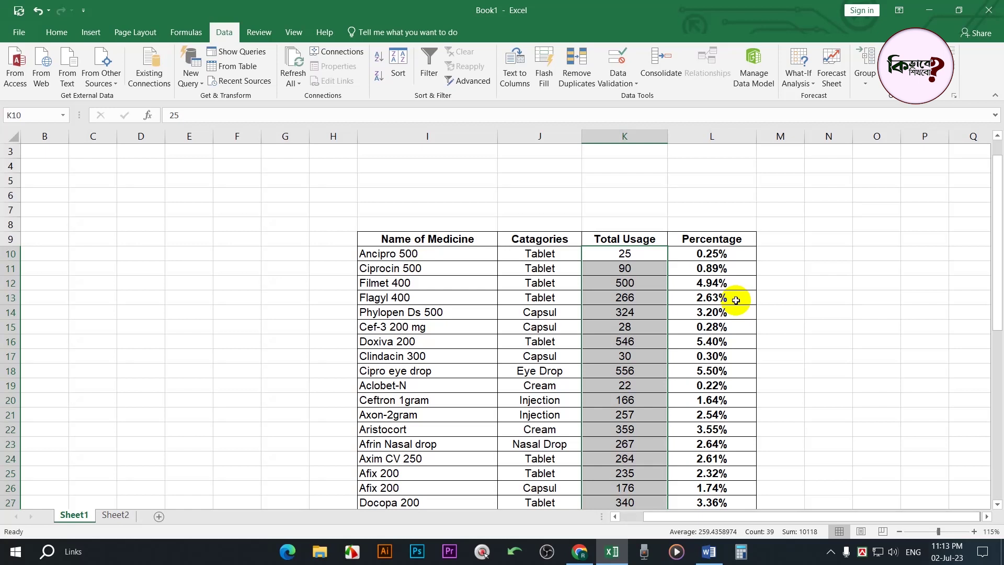
scroll(736, 300, "down", 2)
scroll(736, 300, "down", 4)
scroll(736, 300, "down", 3)
scroll(736, 301, "up", 2)
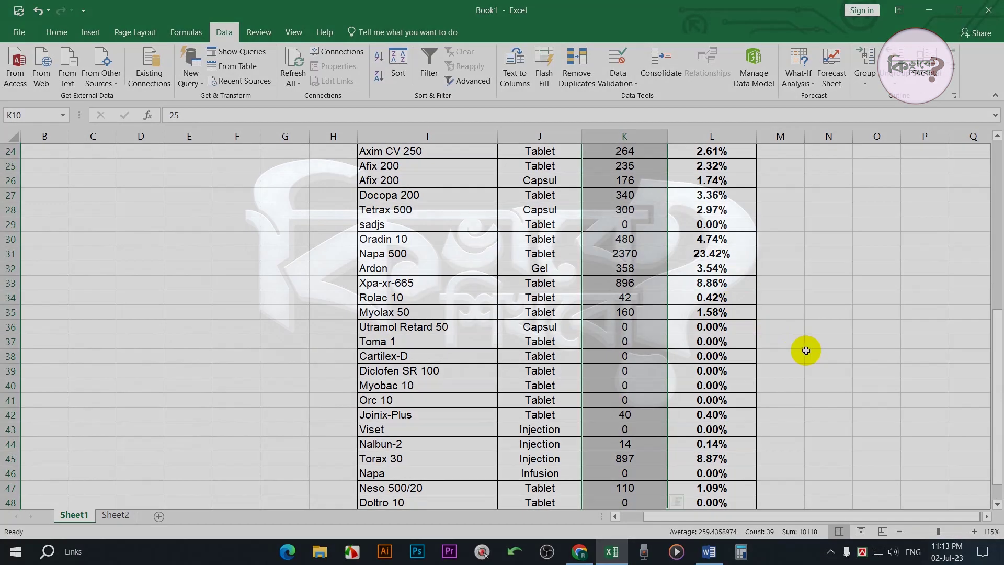